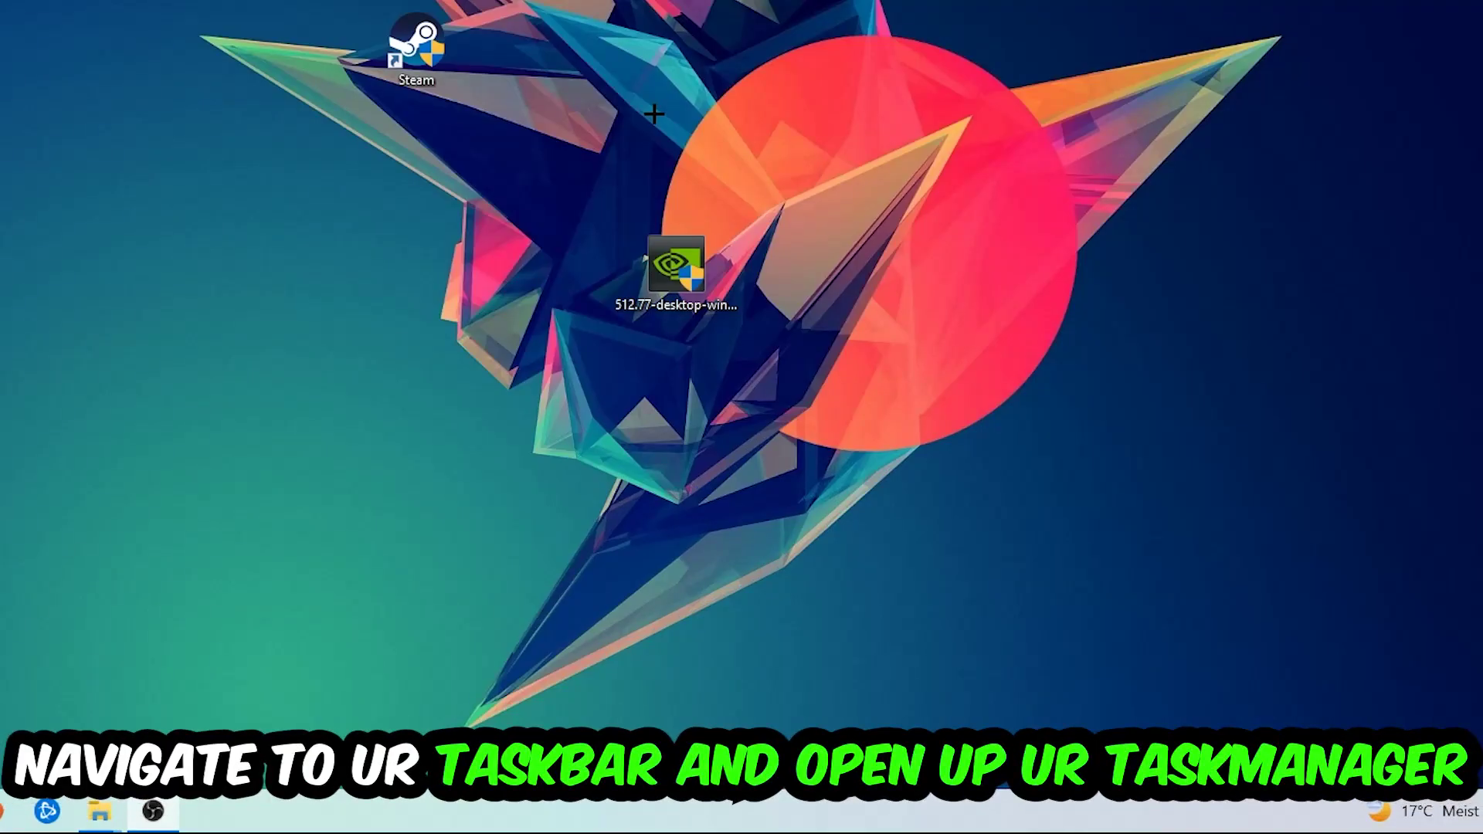
# Launch Task Manager from the taskbar's context menu
pyautogui.rightClick(625, 808)
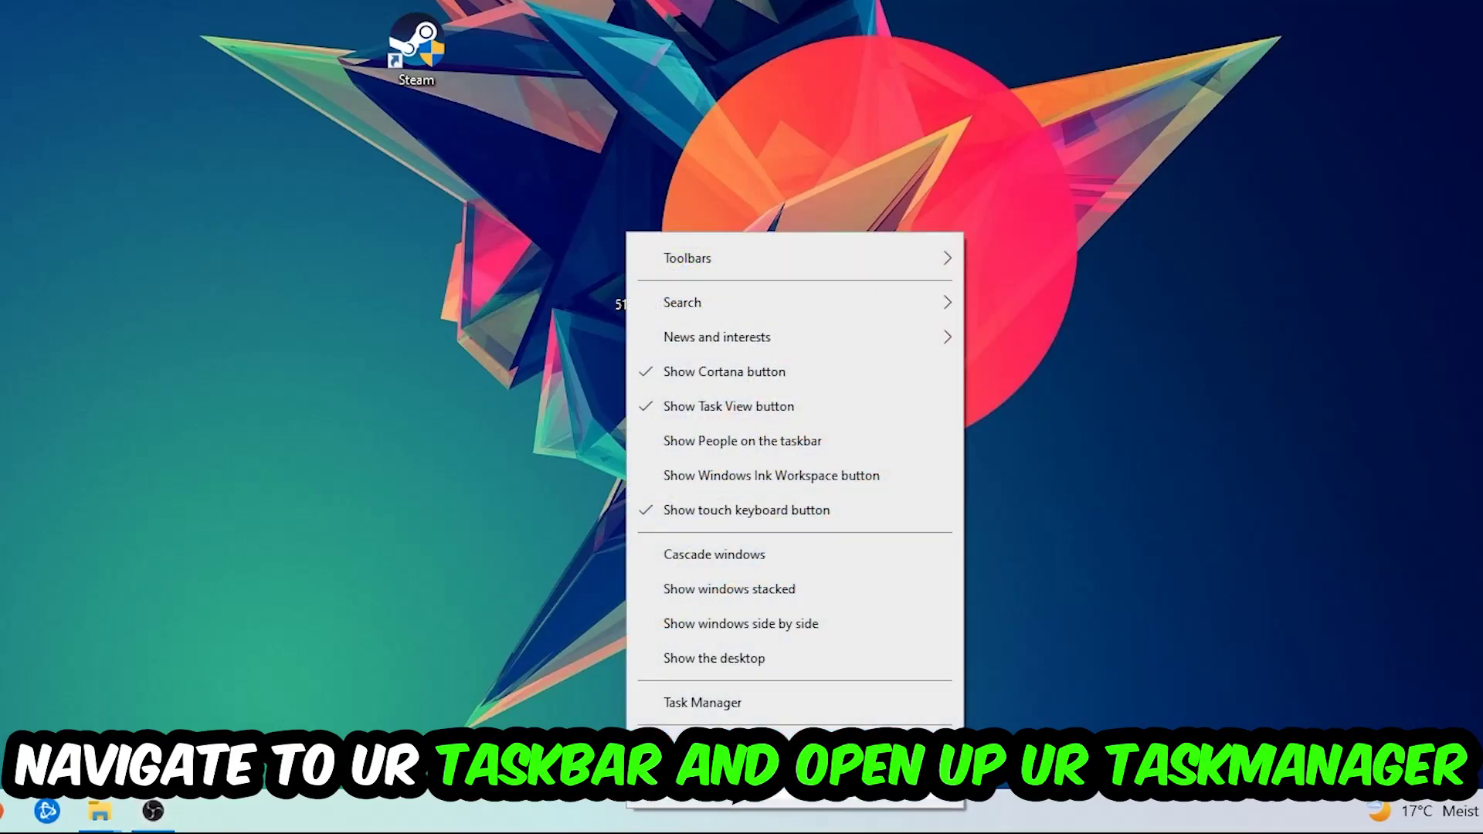
pyautogui.click(748, 705)
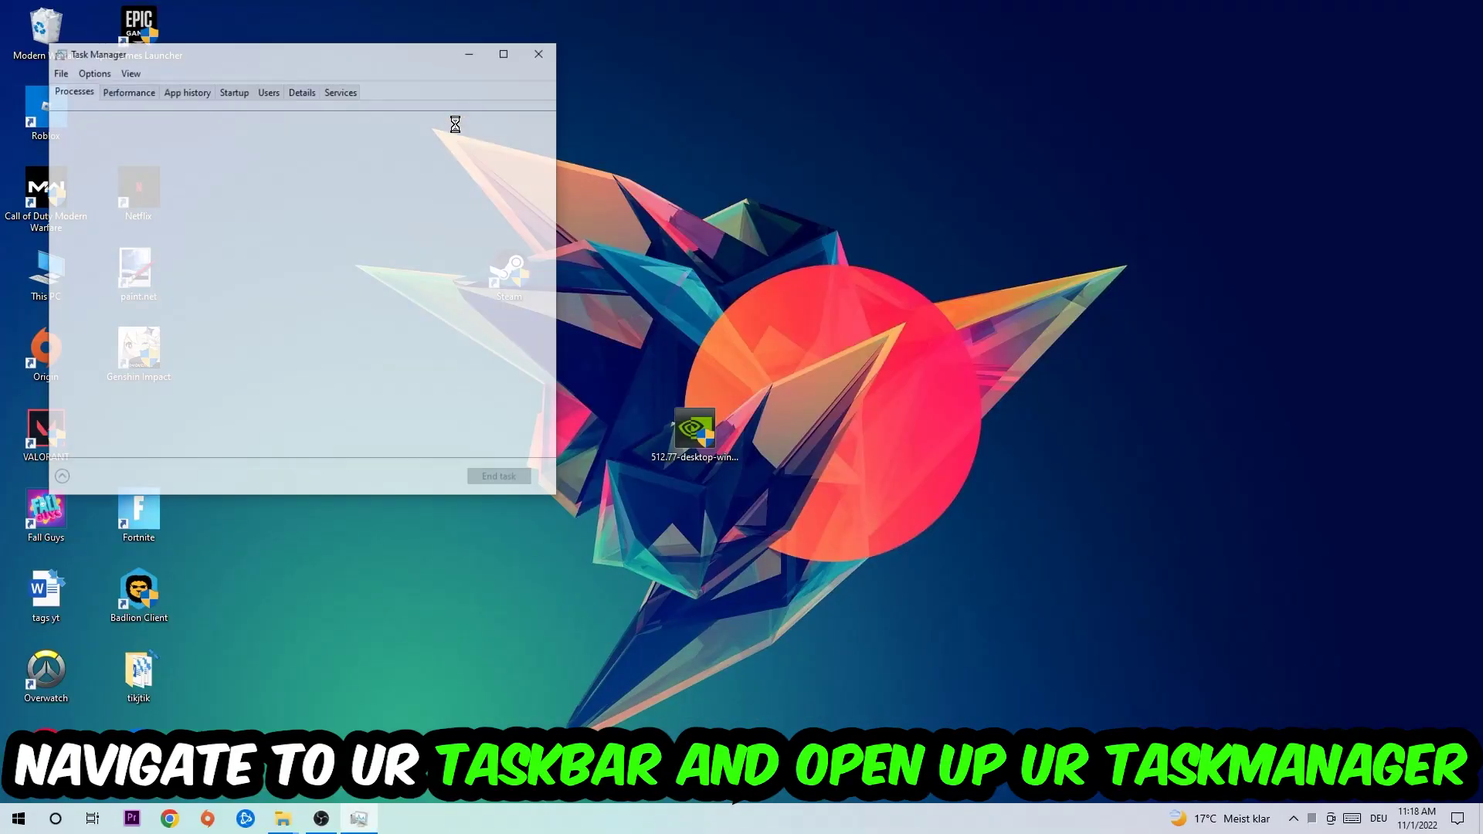
# Show full process details and target the Microsoft Text Input Application process
pyautogui.click(503, 16)
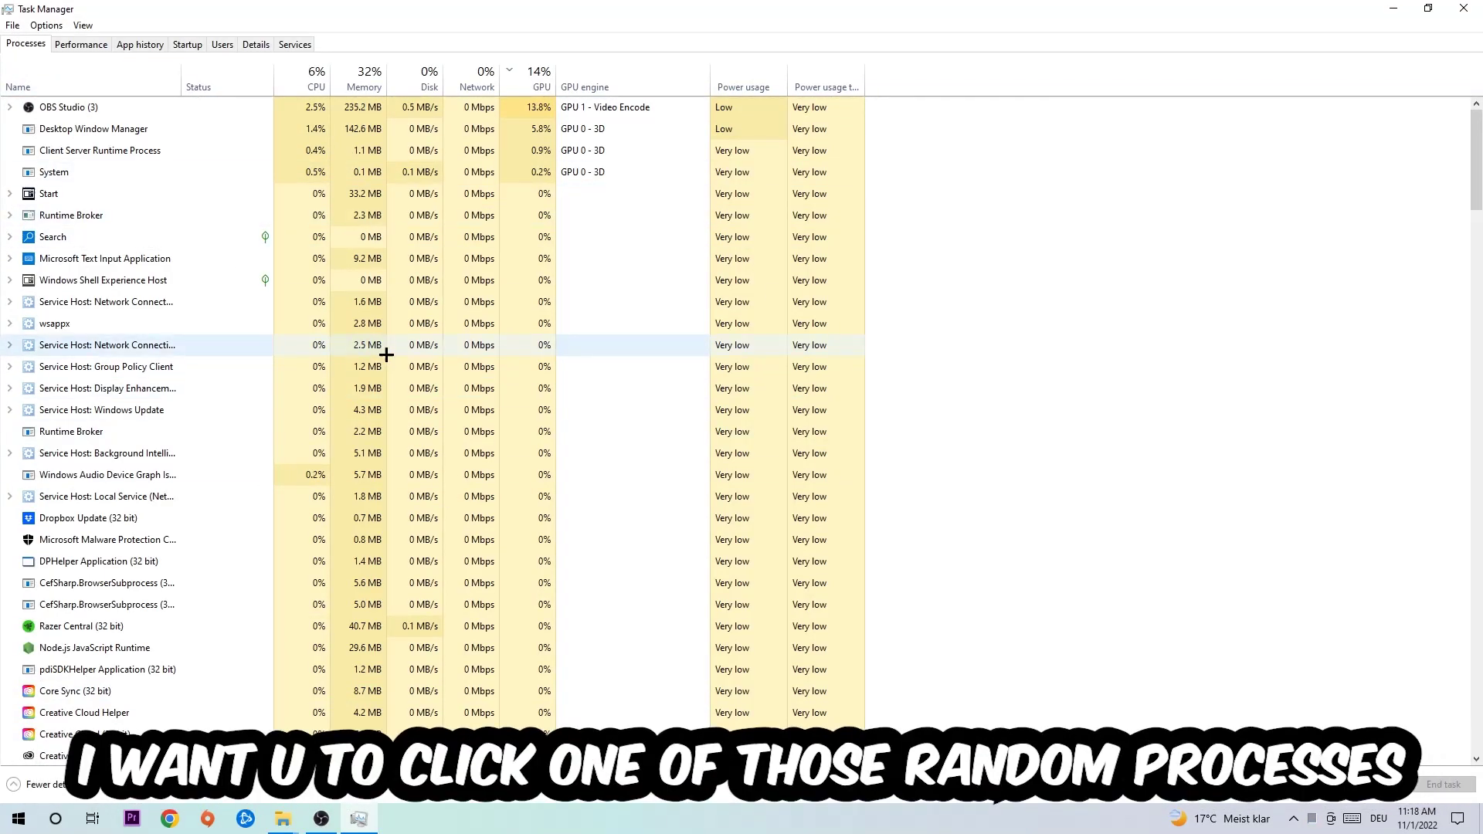
pyautogui.click(308, 260)
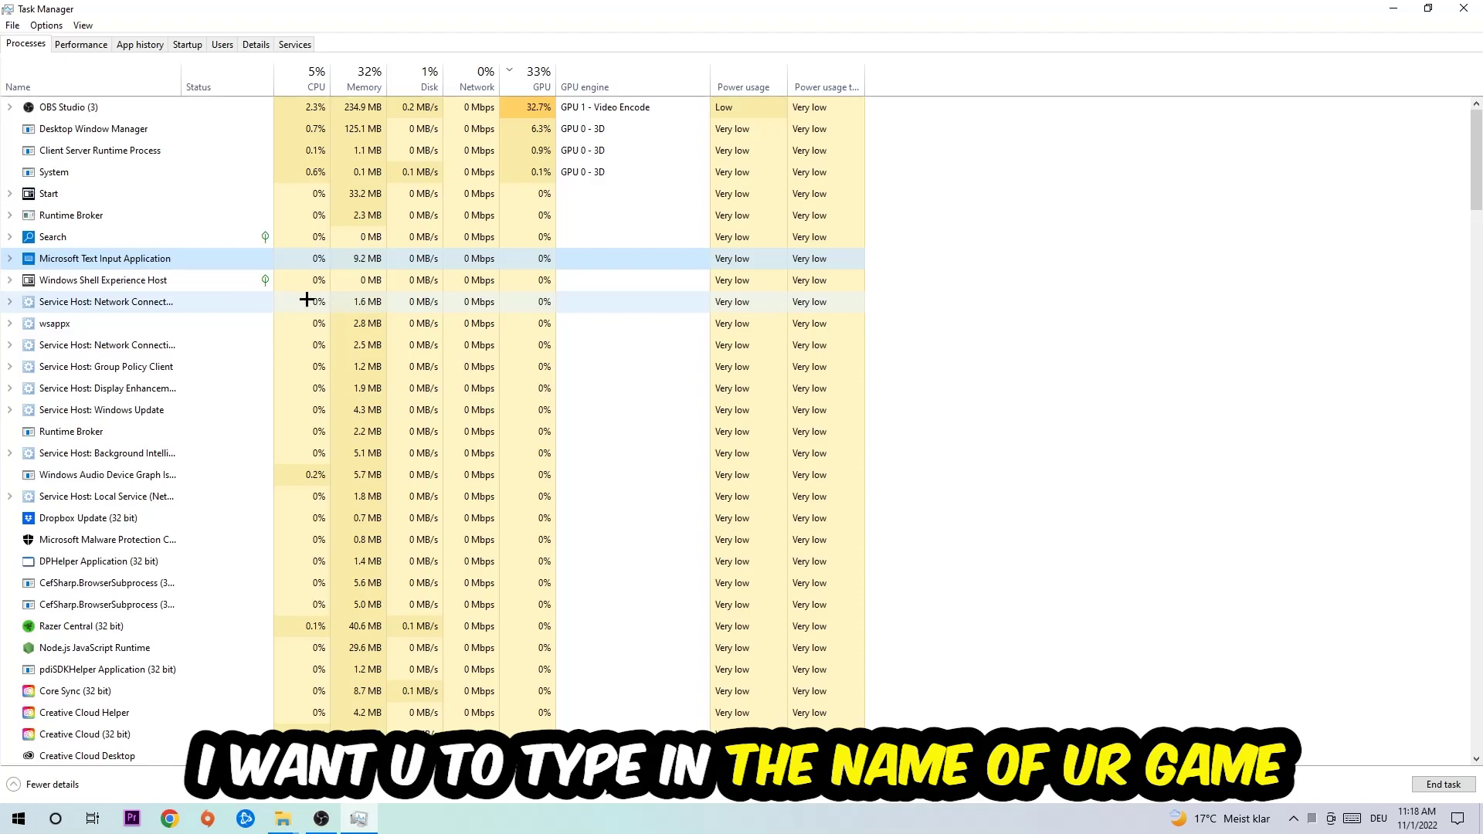
pyautogui.rightClick(336, 259)
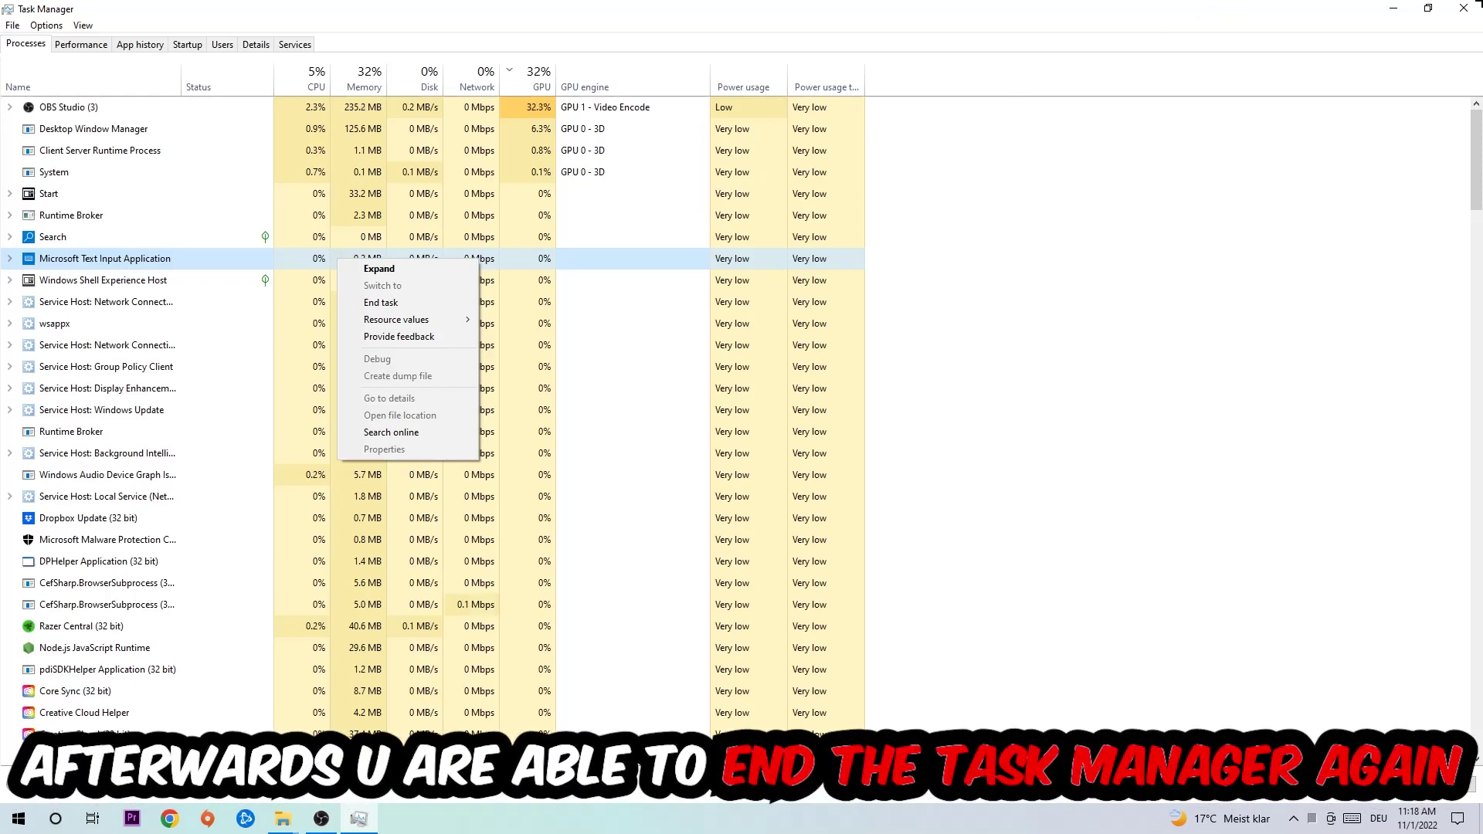
# Close Task Manager and head to Settings via the Start menu
pyautogui.click(1463, 9)
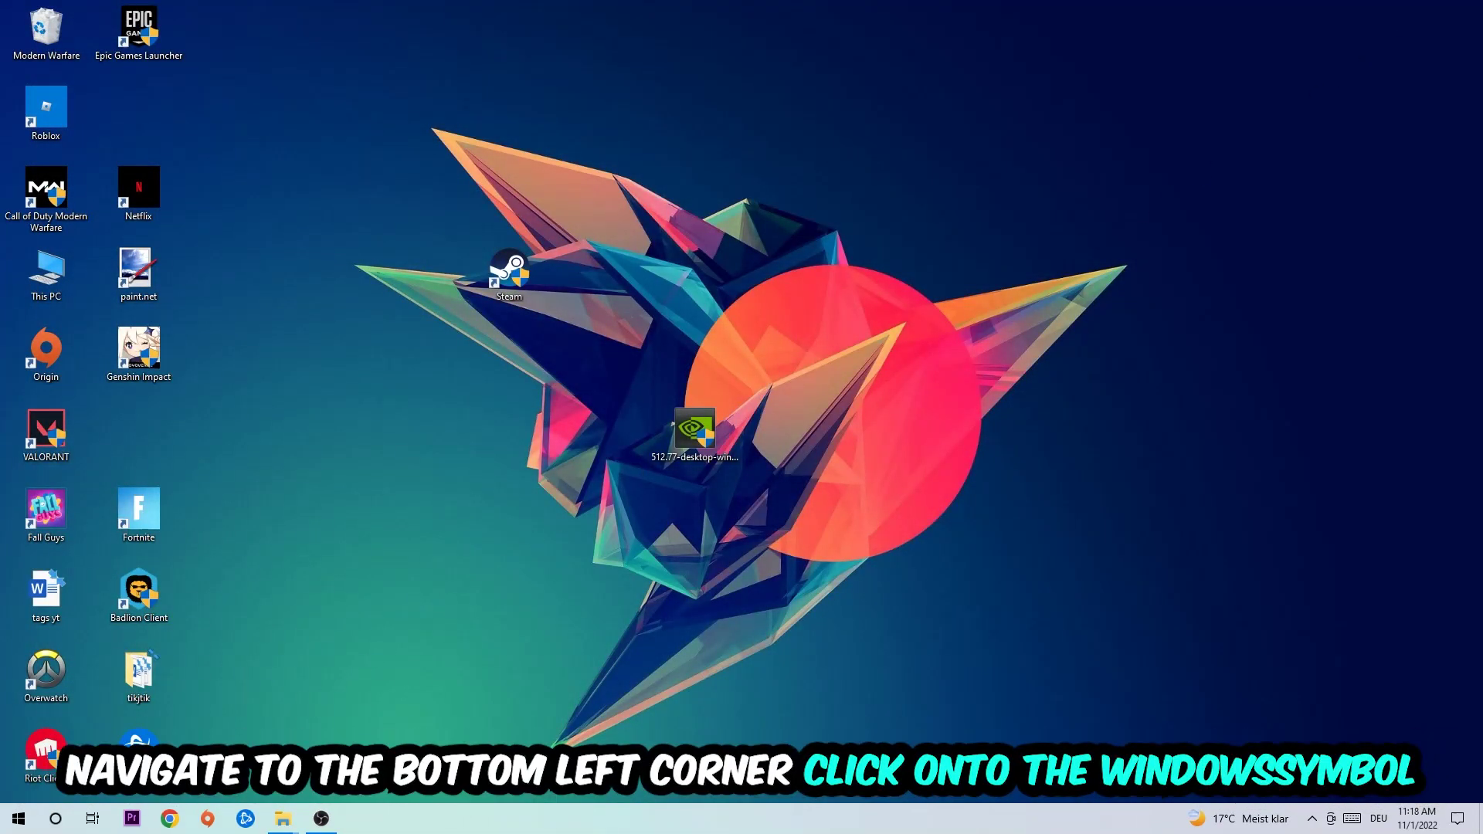
pyautogui.press('super')
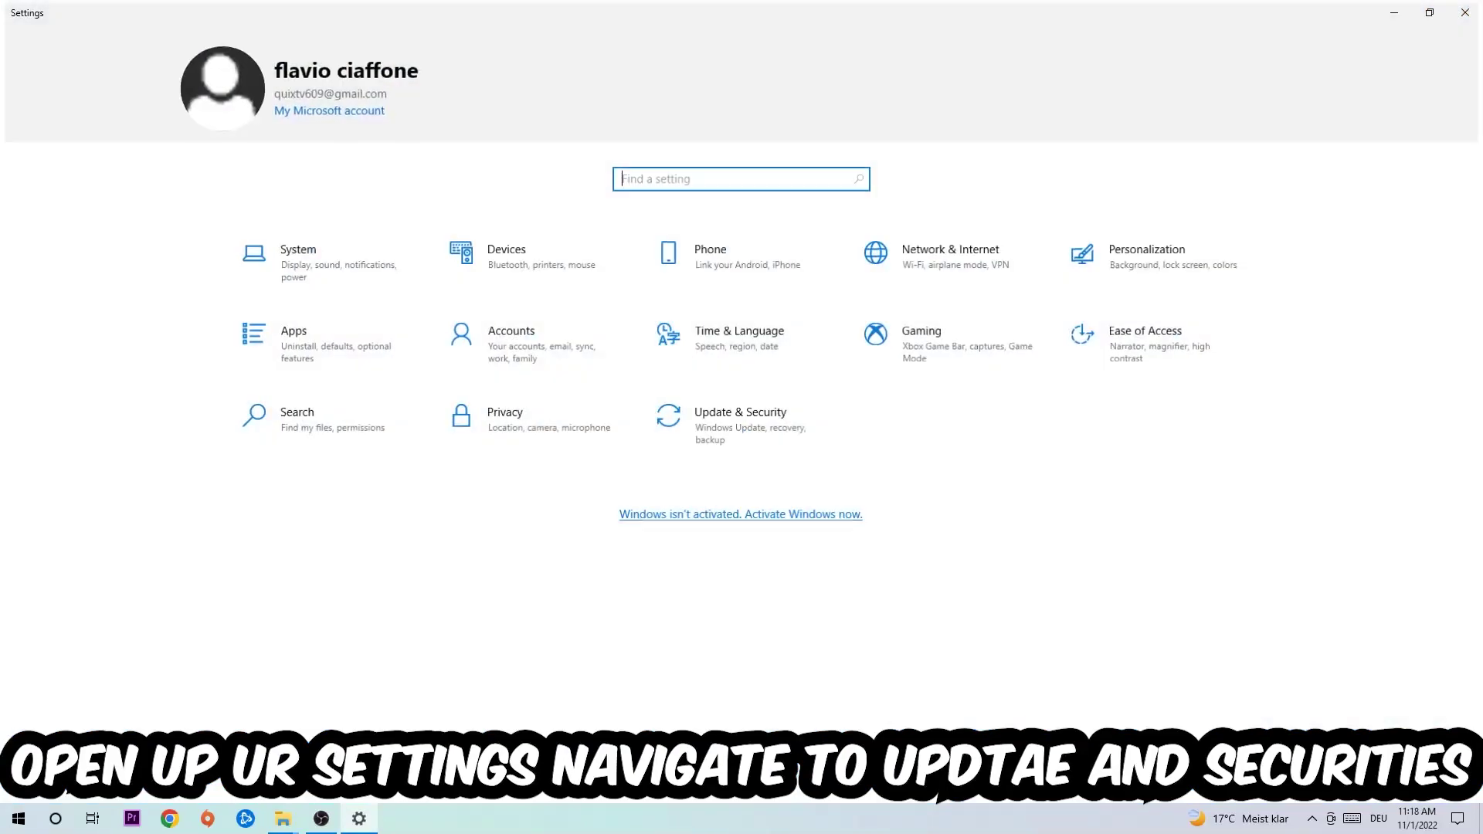
# Review Windows Update under Update & Security, confirming the PC is up to date, then leave Settings
pyautogui.click(728, 464)
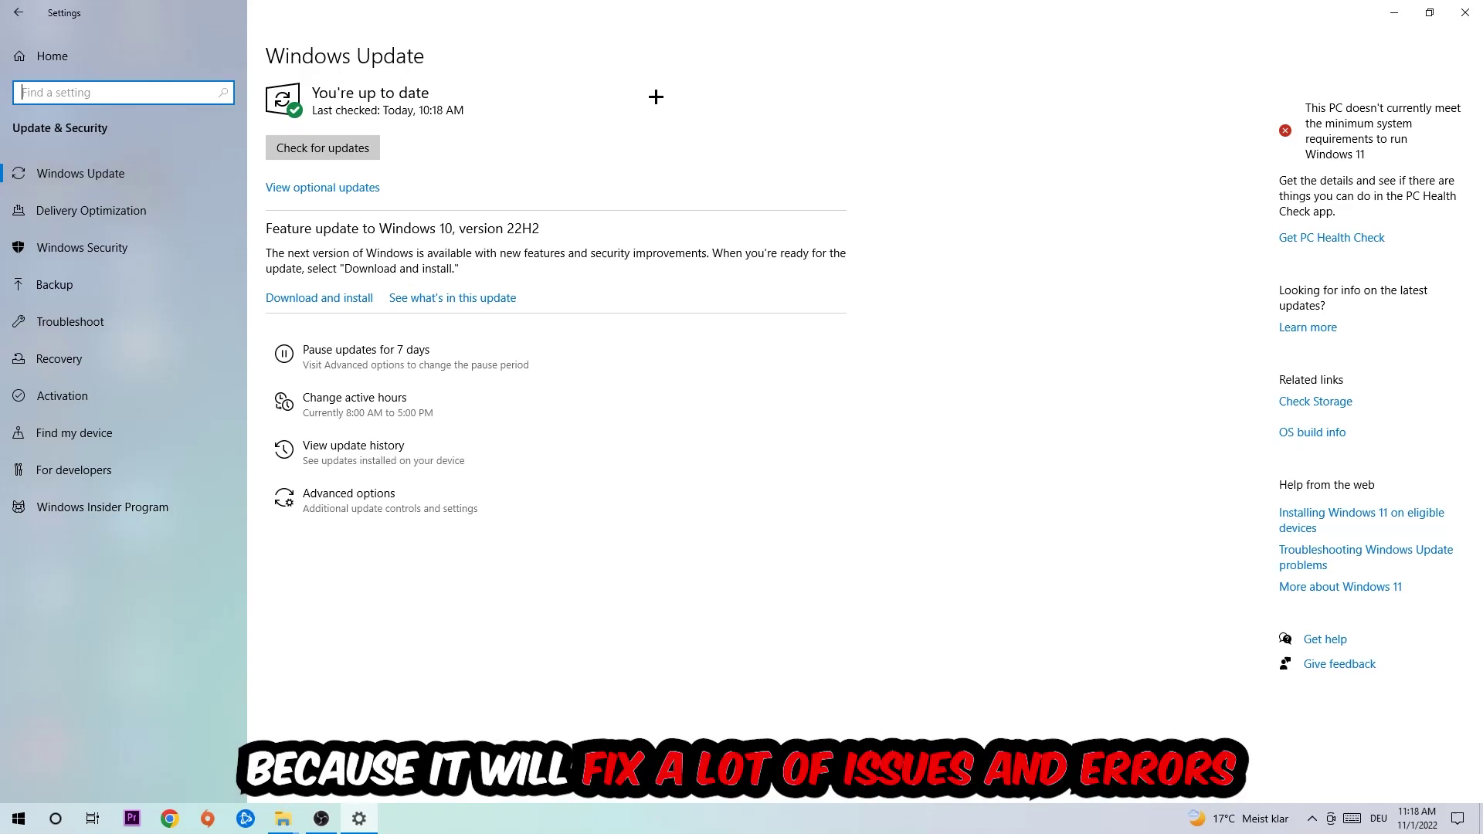
pyautogui.click(1465, 11)
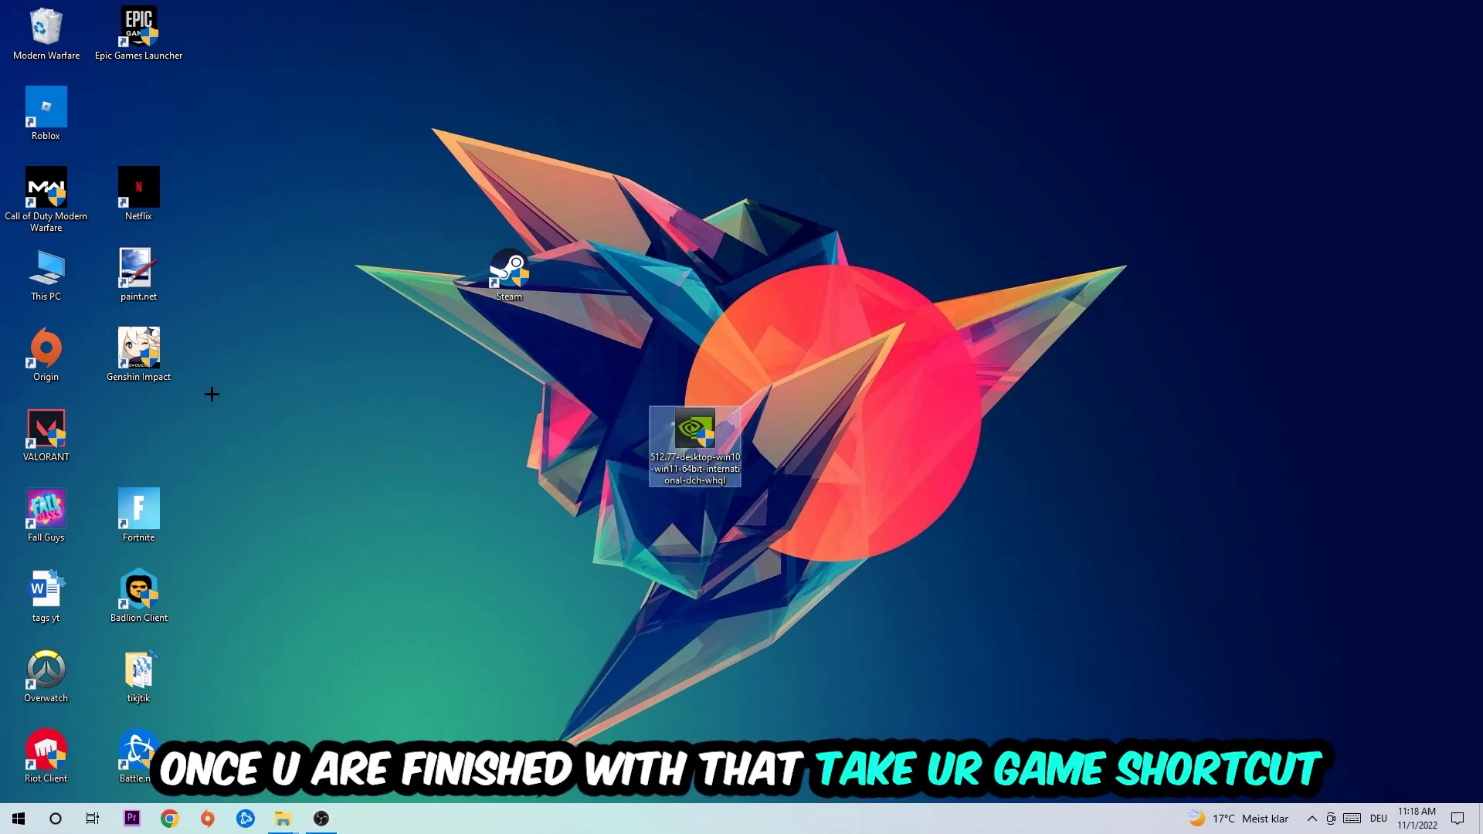
# Move the NVIDIA driver file to the left icon column and the Steam shortcut toward the desktop centre
pyautogui.moveTo(701, 423); pyautogui.dragTo(139, 431)
pyautogui.moveTo(510, 272)
pyautogui.mouseDown()
pyautogui.moveTo(787, 353)
pyautogui.moveTo(881, 354)
pyautogui.moveTo(701, 347)
pyautogui.mouseUp()
# In Steam's shortcut properties, set Windows 8 compatibility mode and Run as administrator under Compatibility
pyautogui.rightClick(722, 336)
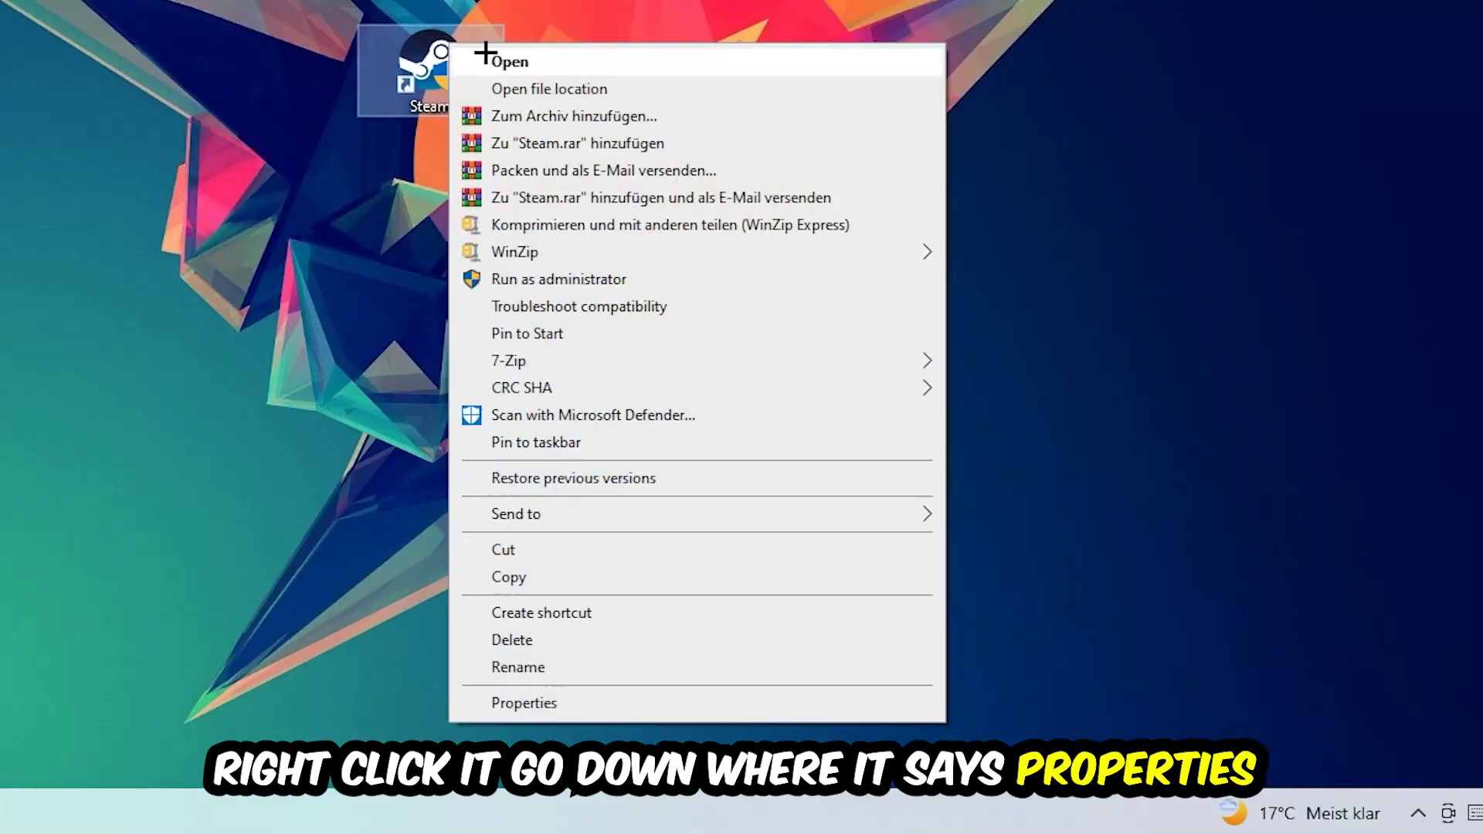
pyautogui.click(524, 702)
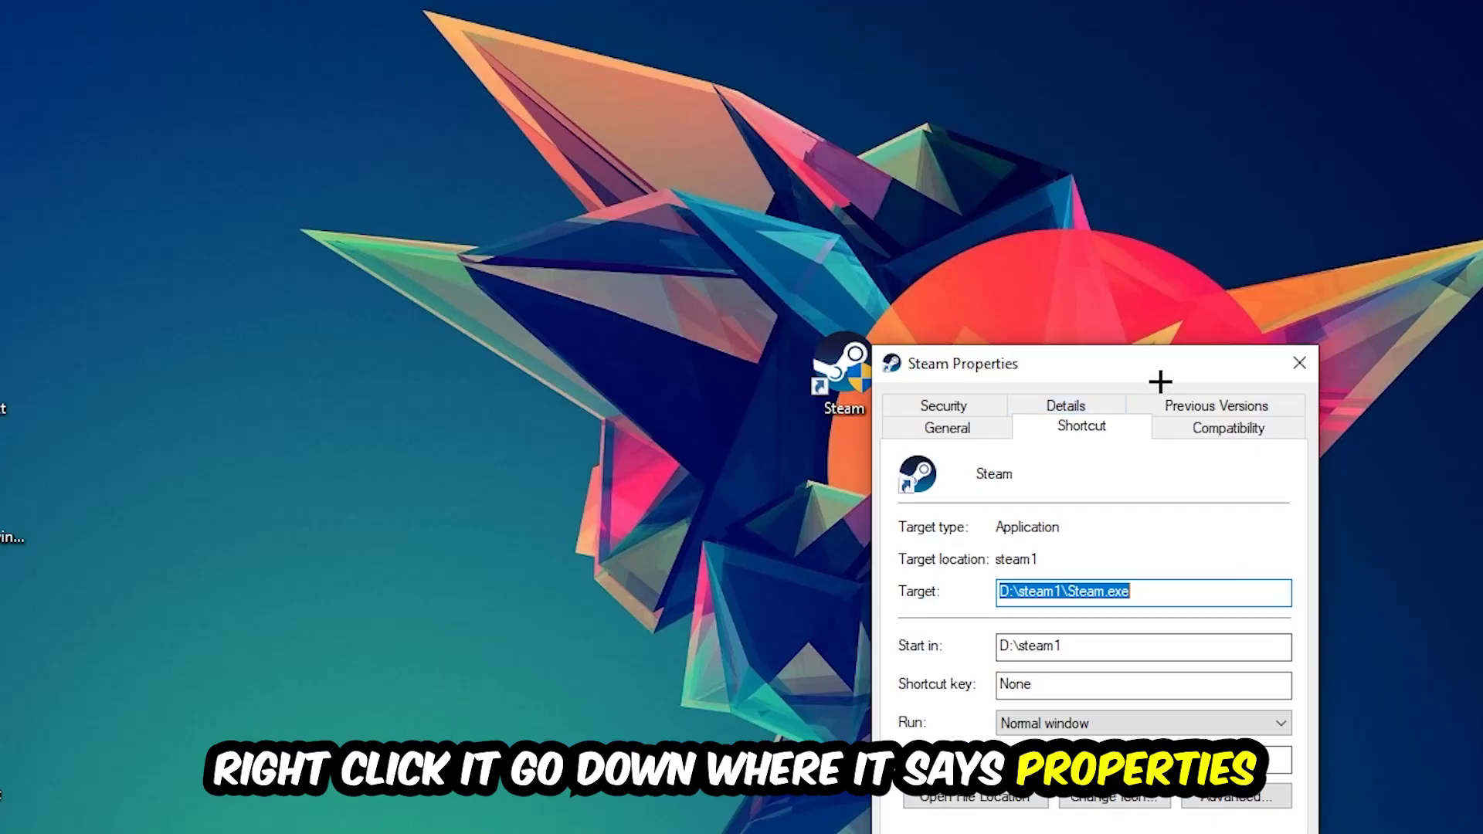
pyautogui.click(1225, 427)
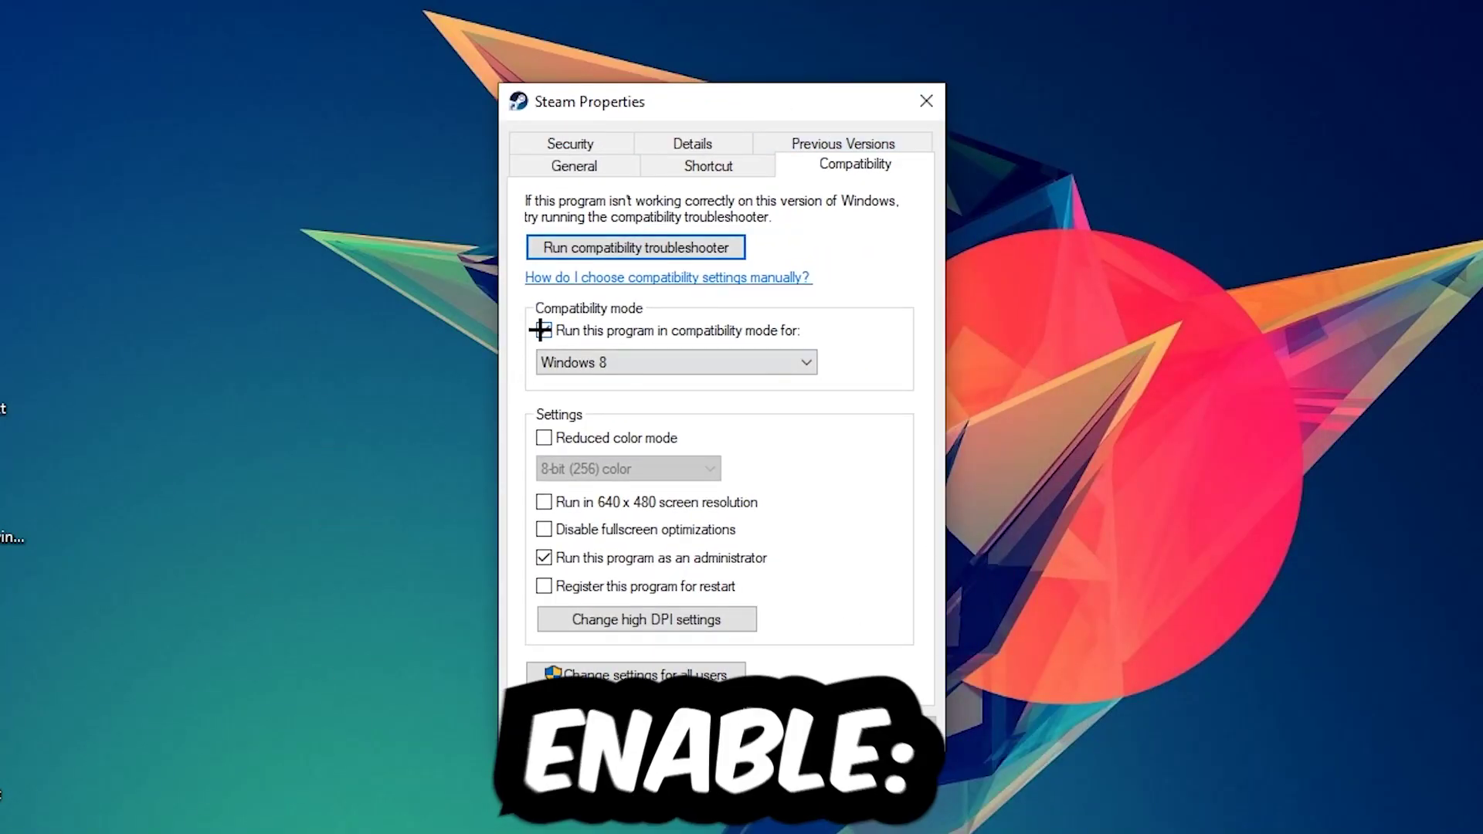
pyautogui.click(683, 375)
pyautogui.click(646, 513)
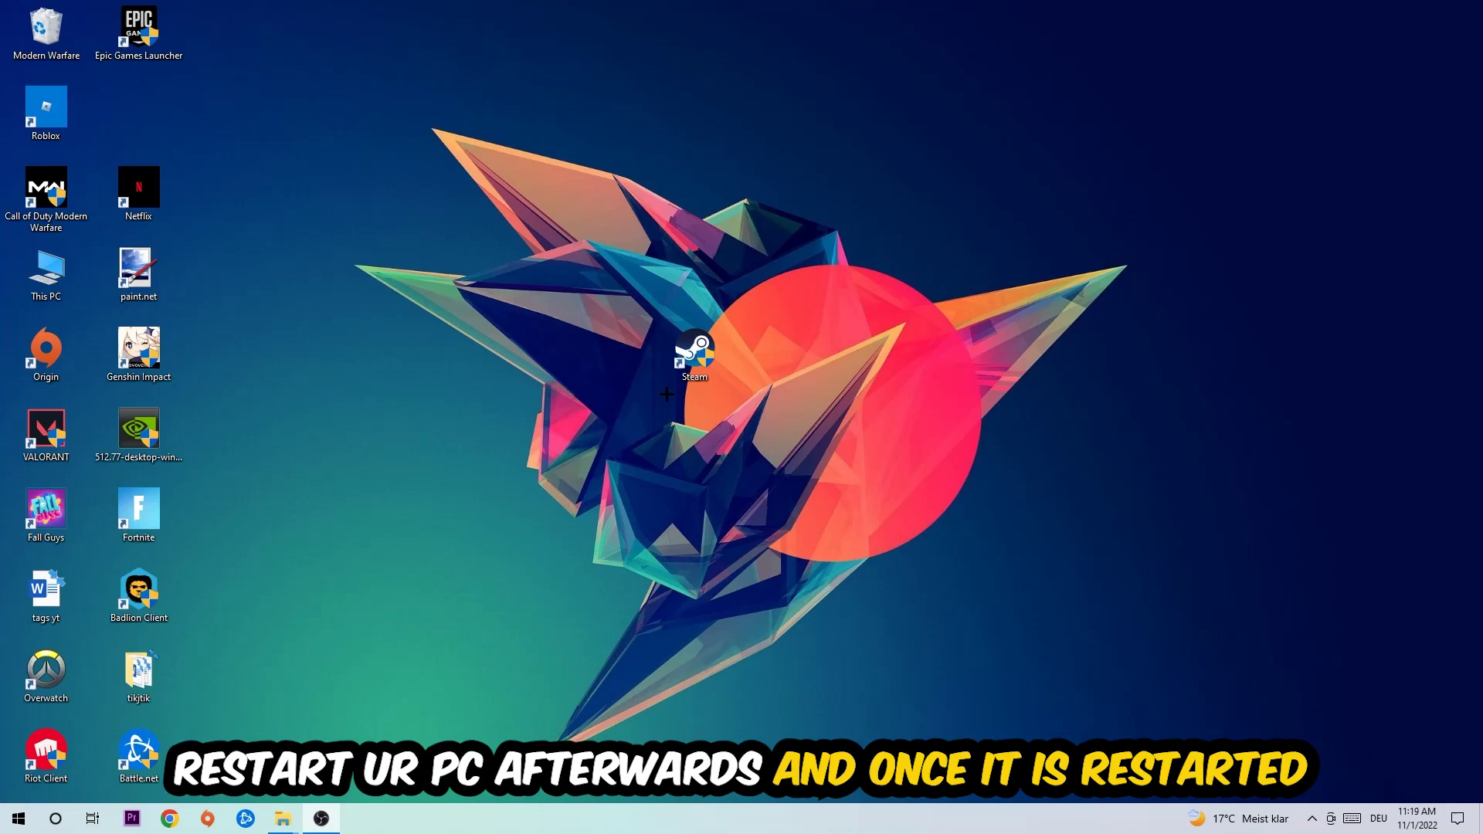
# Drag the Steam shortcut upward so it sits above the red circle in the wallpaper
pyautogui.moveTo(691, 354); pyautogui.dragTo(624, 209)
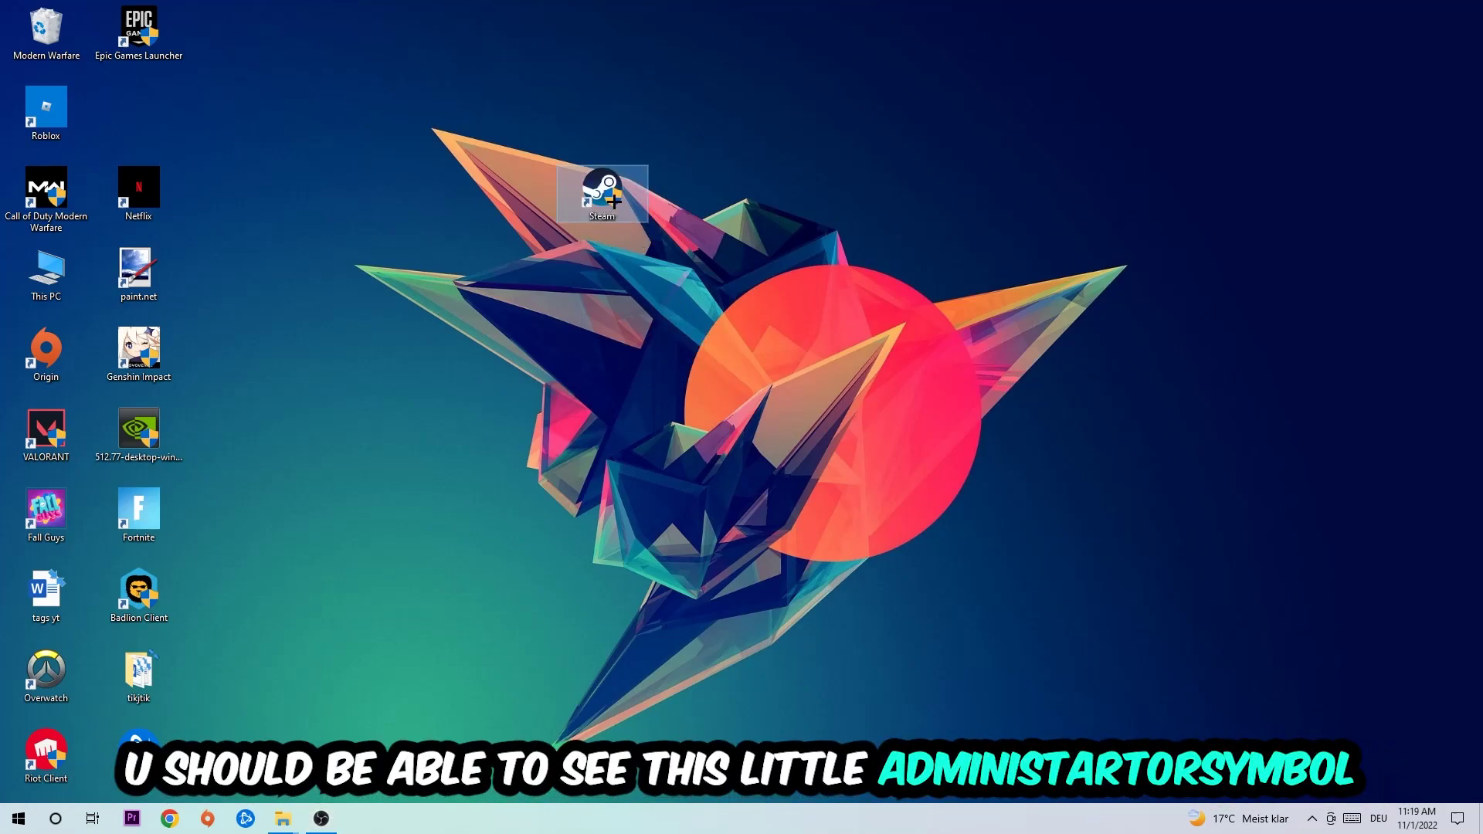